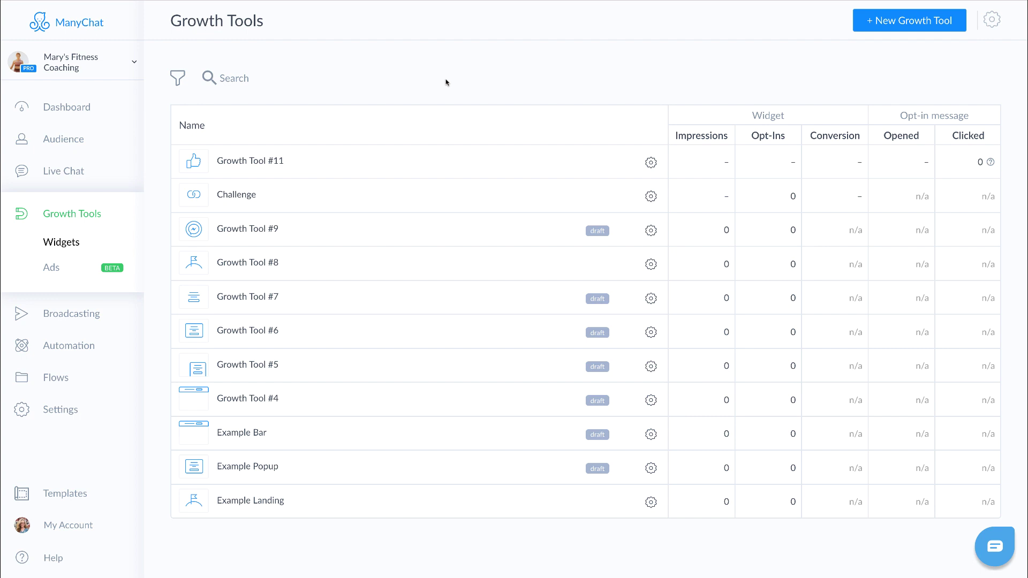
Start a new growth tool and open Bar, Slide-In and Modal widget drafts as demonstrations
{"action": "left_click", "coordinate": [918, 20]}
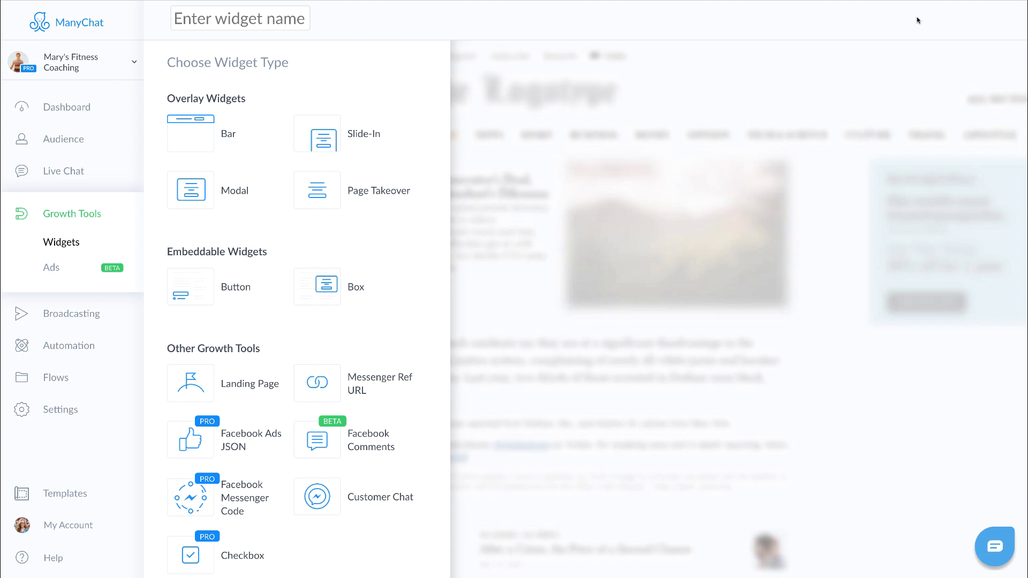
{"action": "left_click", "coordinate": [194, 126]}
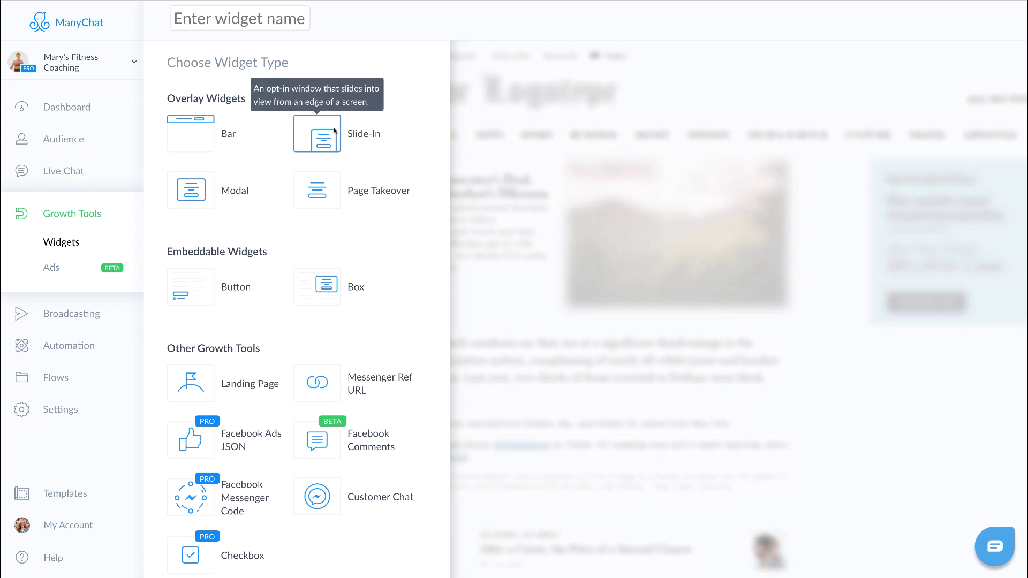
{"action": "left_click", "coordinate": [381, 135]}
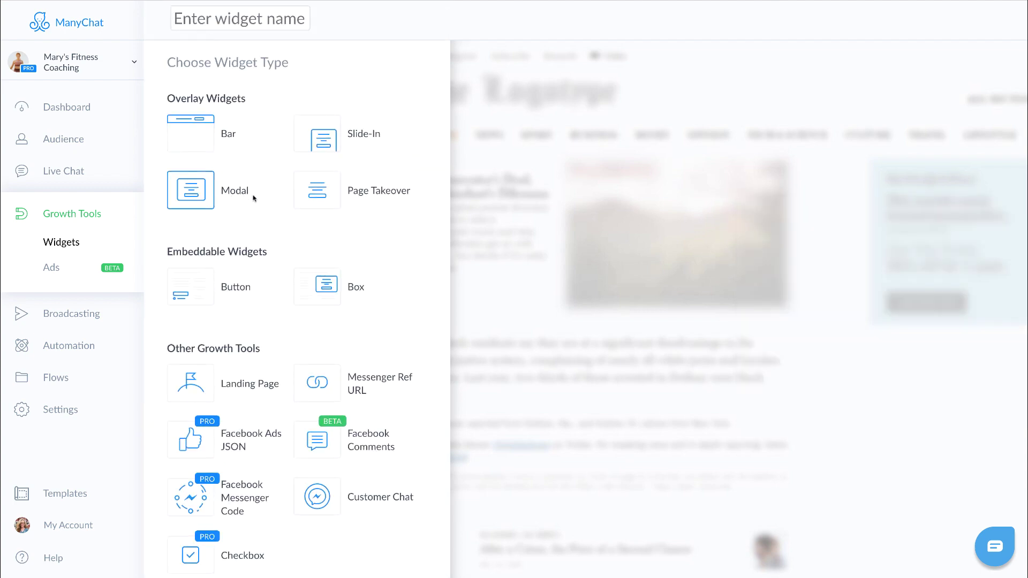
{"action": "left_click", "coordinate": [254, 198]}
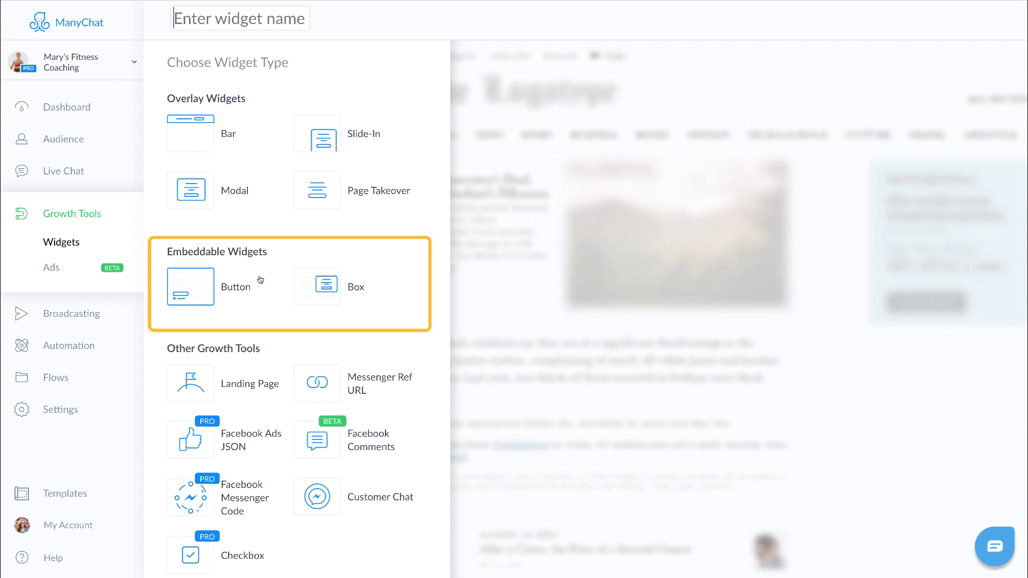
{"action": "scroll", "coordinate": [261, 280], "scroll_direction": "down", "scroll_amount": 1}
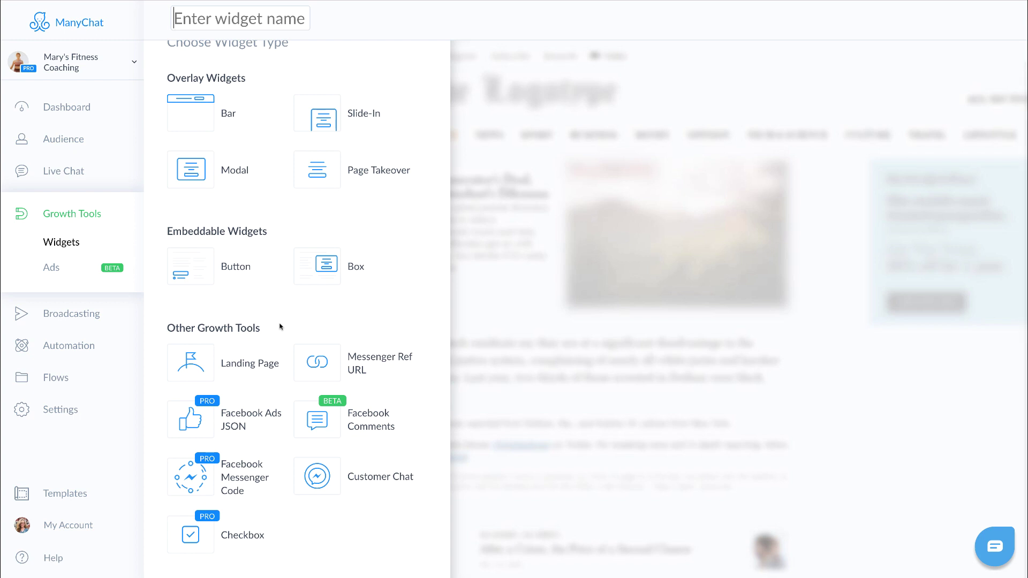
{"action": "scroll", "coordinate": [278, 328], "scroll_direction": "up", "scroll_amount": 1}
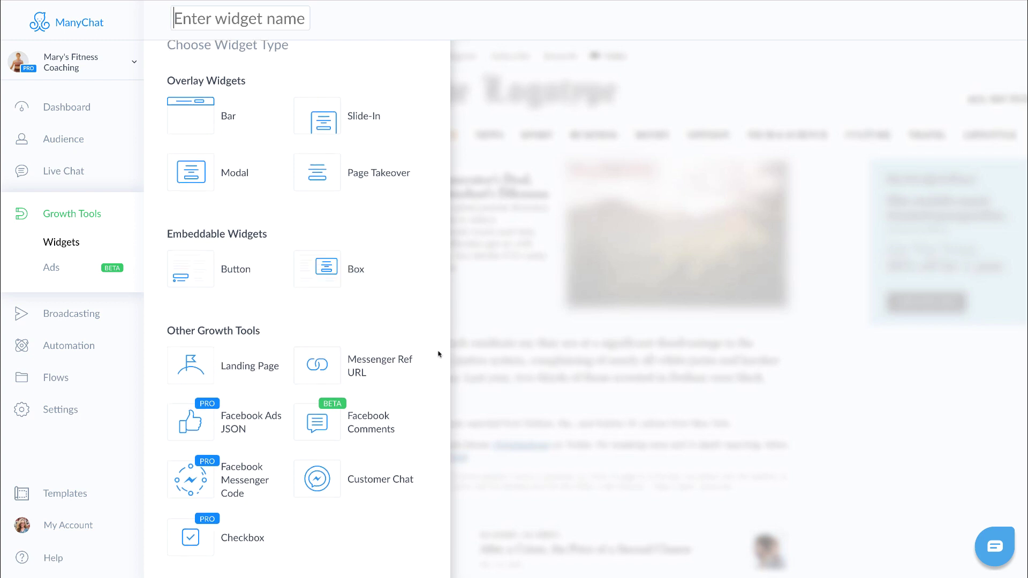
{"action": "left_click", "coordinate": [190, 366]}
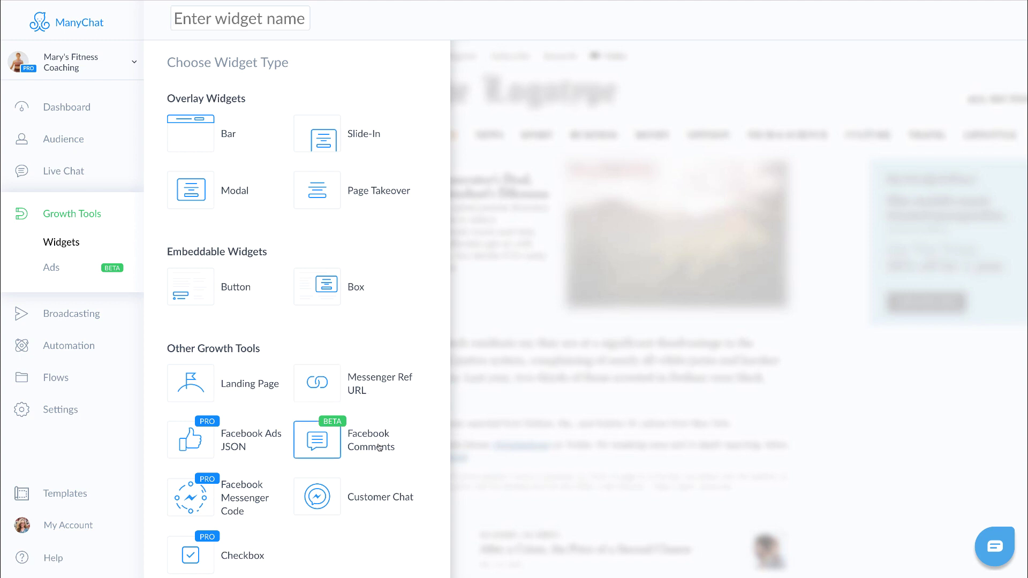
{"action": "mouse_move", "coordinate": [380, 448]}
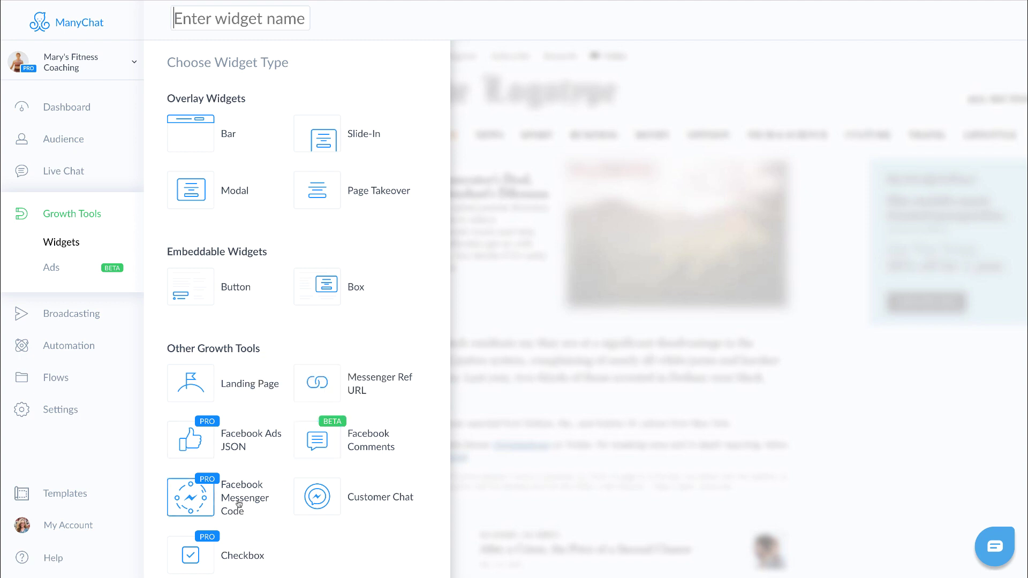
{"action": "scroll", "coordinate": [251, 508], "scroll_direction": "down", "scroll_amount": 1}
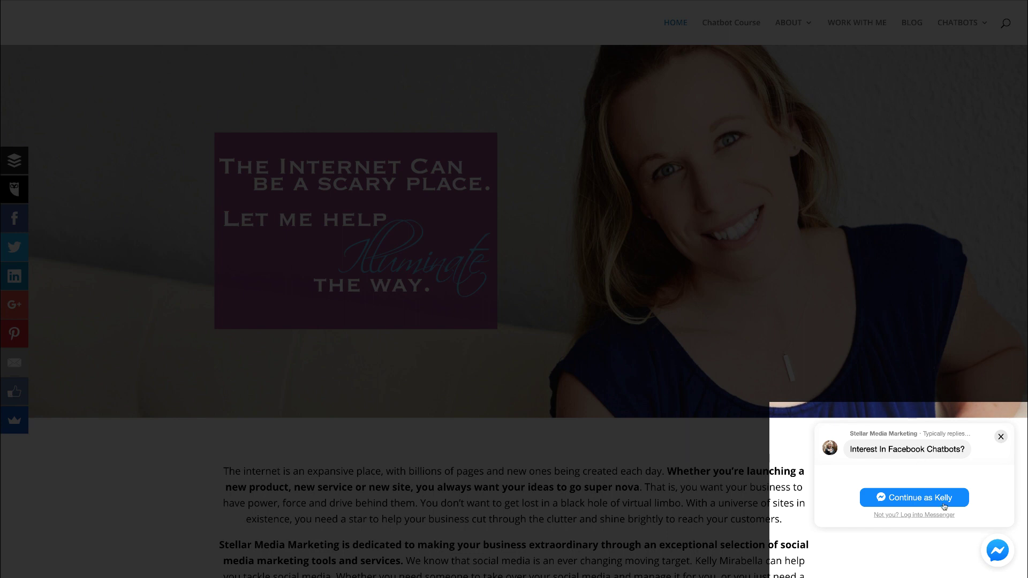
Continue into the Stellar Media Marketing Messenger chat and scroll through the conversation
{"action": "left_click", "coordinate": [934, 501]}
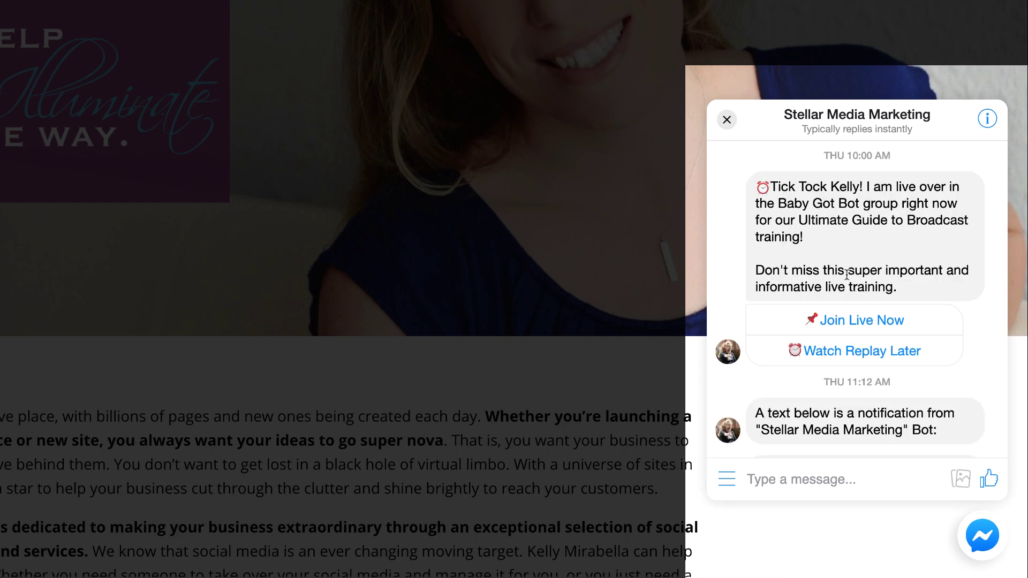
{"action": "scroll", "coordinate": [843, 349], "scroll_direction": "down", "scroll_amount": 6}
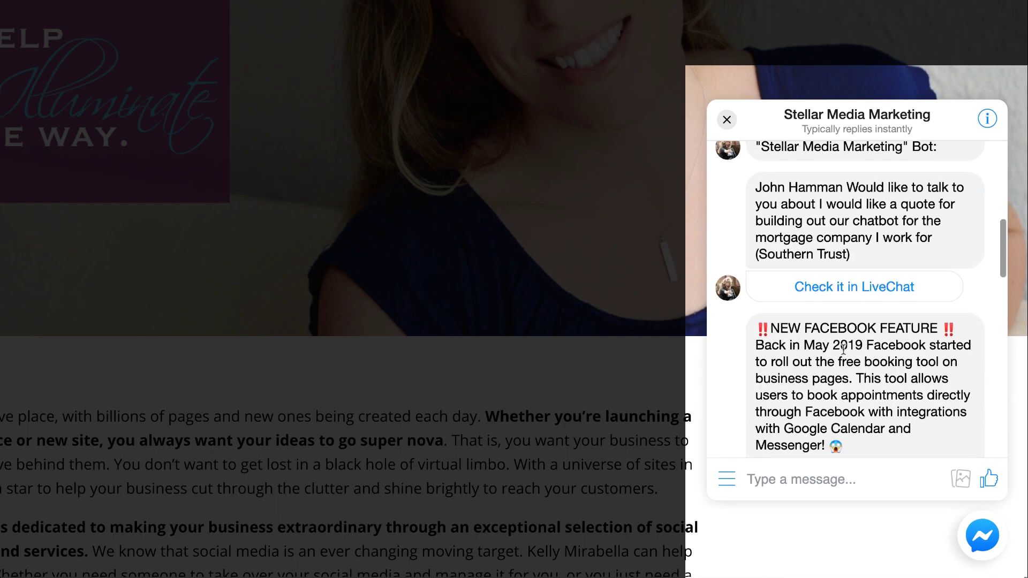
{"action": "scroll", "coordinate": [844, 349], "scroll_direction": "up", "scroll_amount": 6}
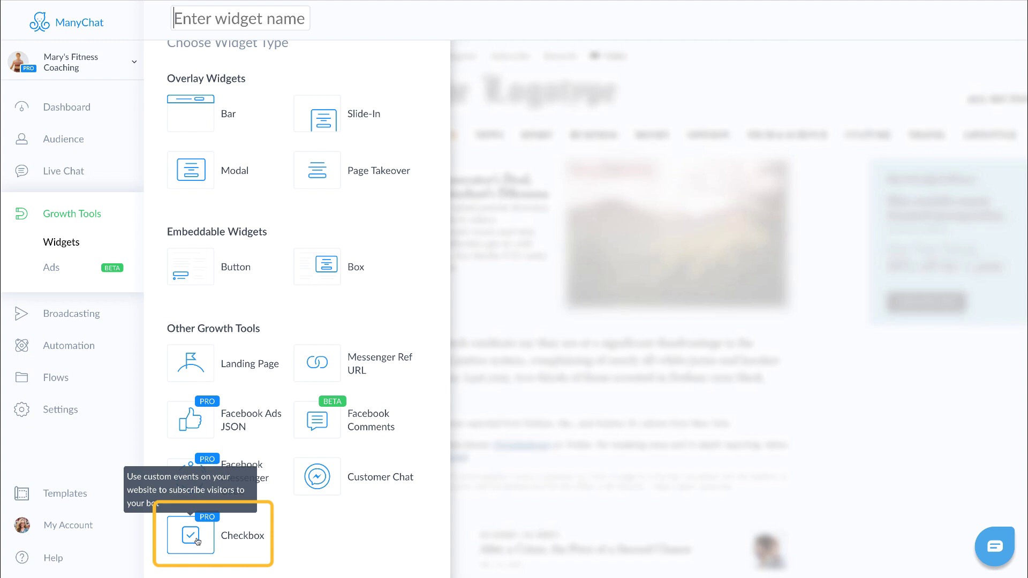
Create Growth Tool #19 as a Messenger Ref URL widget from Other Growth Tools
{"action": "scroll", "coordinate": [279, 549], "scroll_direction": "up", "scroll_amount": 1}
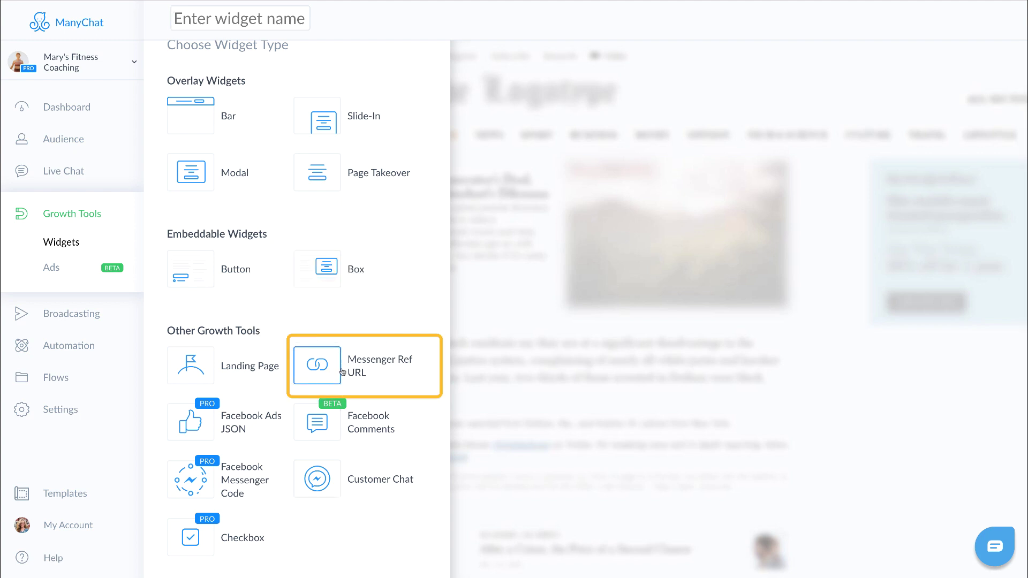
{"action": "mouse_move", "coordinate": [323, 372]}
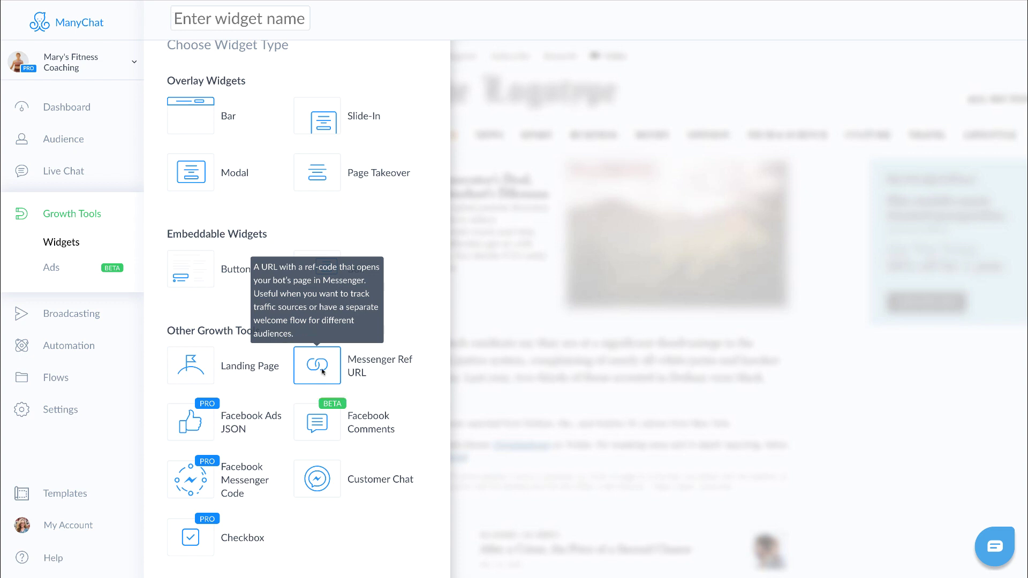
{"action": "left_click", "coordinate": [323, 373]}
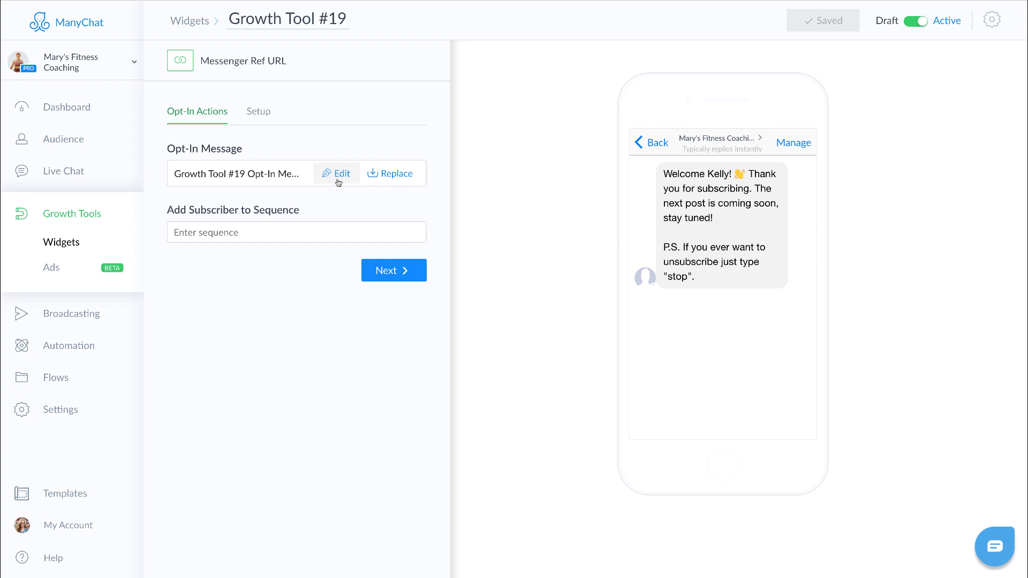
Rename Growth Tool #19 to 'Challenge' and save the widget
{"action": "left_click", "coordinate": [271, 21]}
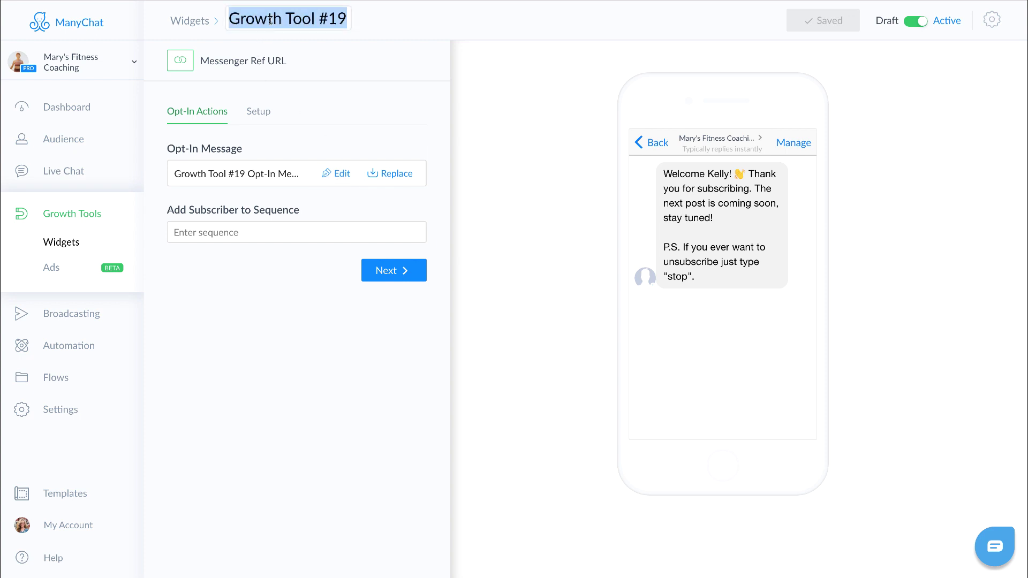
{"action": "key", "text": "BackSpace"}
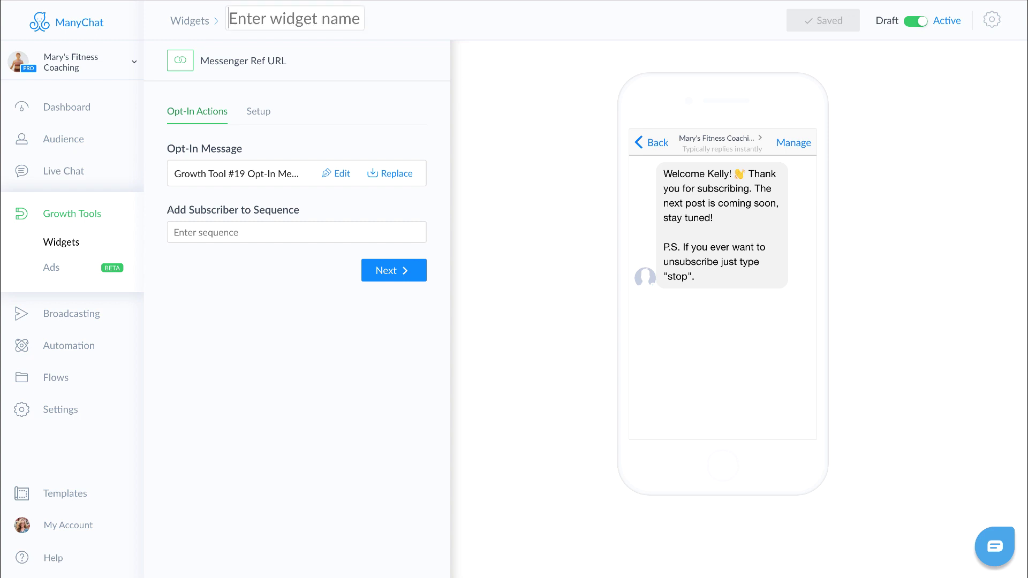
{"action": "type", "text": "Challenge"}
{"action": "key", "text": "Return"}
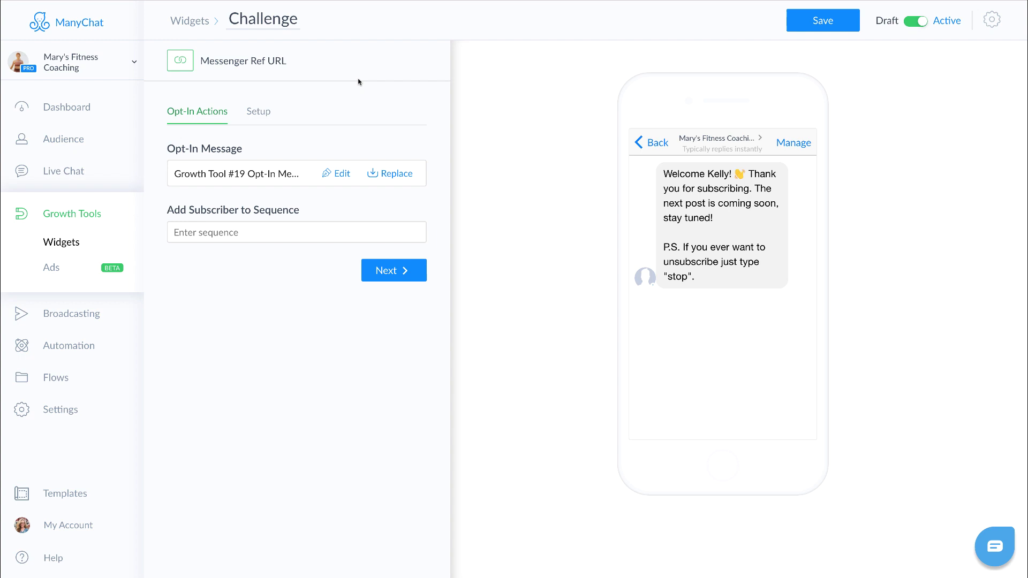
{"action": "left_click", "coordinate": [811, 26]}
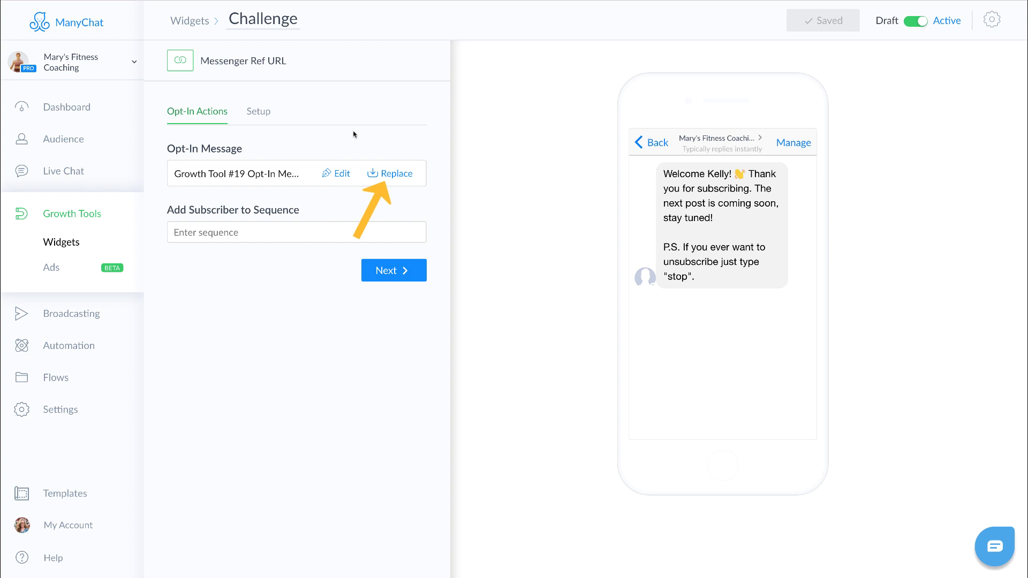
Replace the opt-in message with the Free Fitness Challenge flow
{"action": "left_click", "coordinate": [394, 177]}
{"action": "type", "text": "challe"}
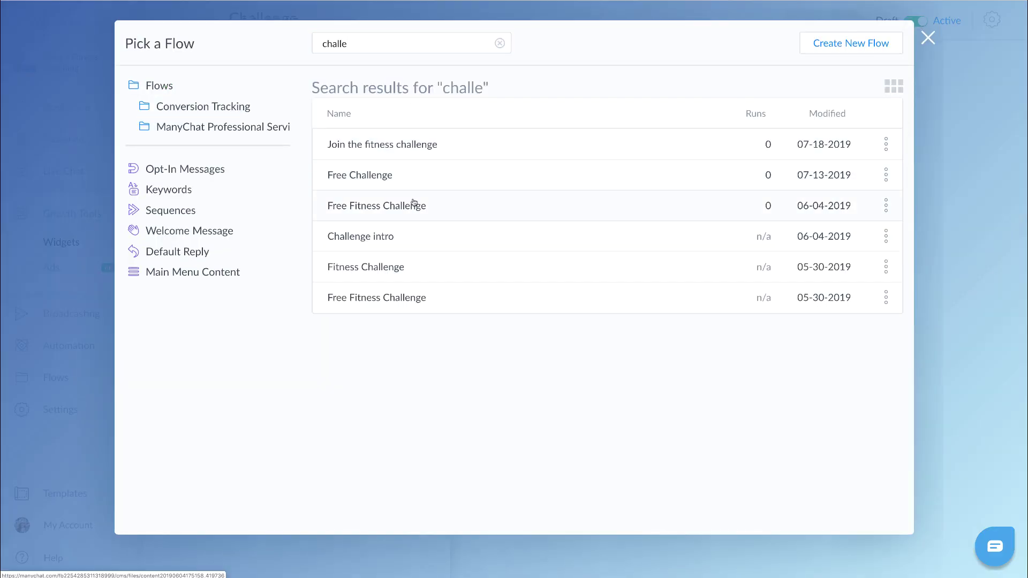
{"action": "left_click", "coordinate": [414, 203]}
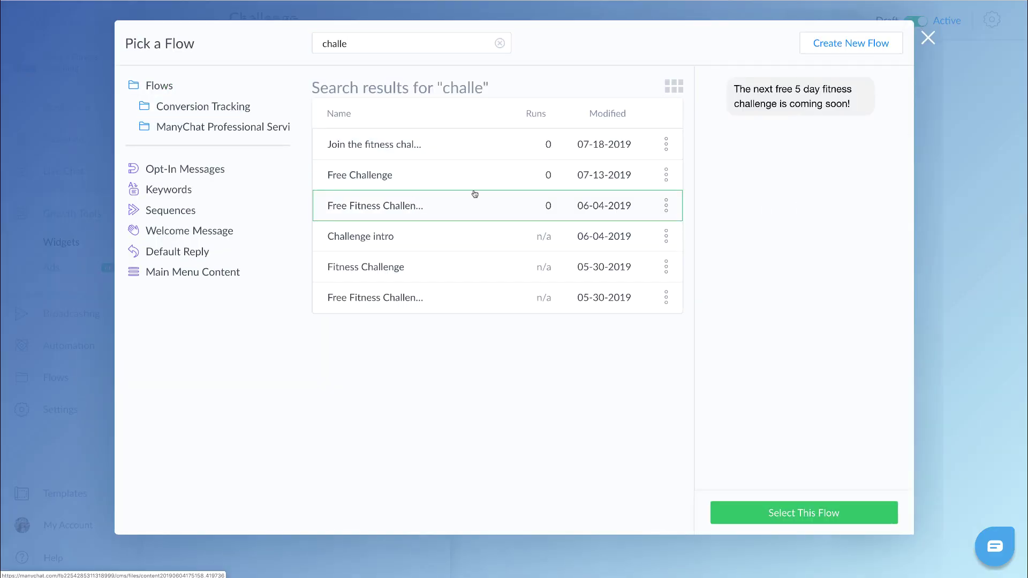
{"action": "left_click", "coordinate": [798, 514]}
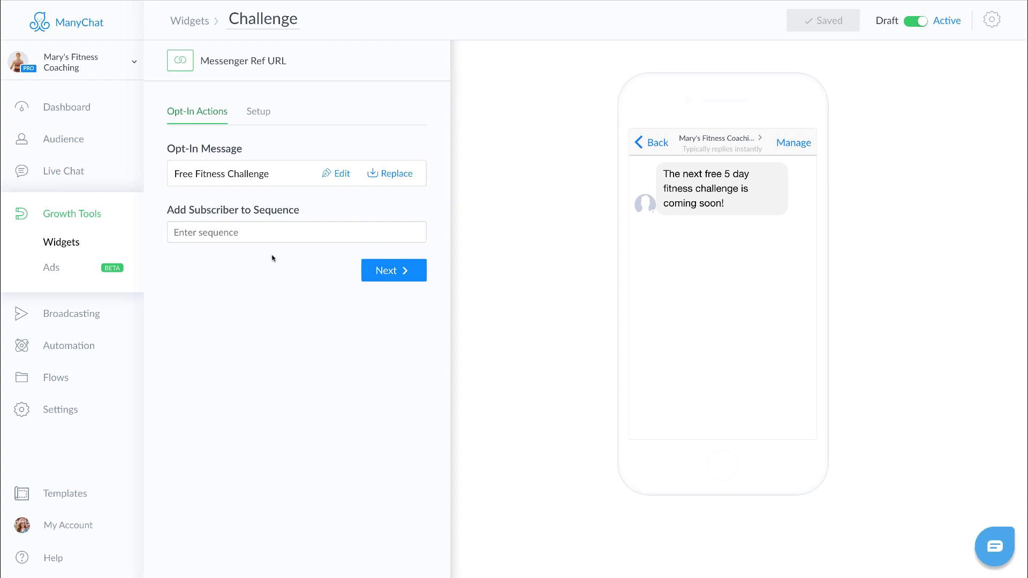
Subscribe opt-ins to the 5 day fitness bootcamp sequence and continue to setup
{"action": "left_click", "coordinate": [259, 229]}
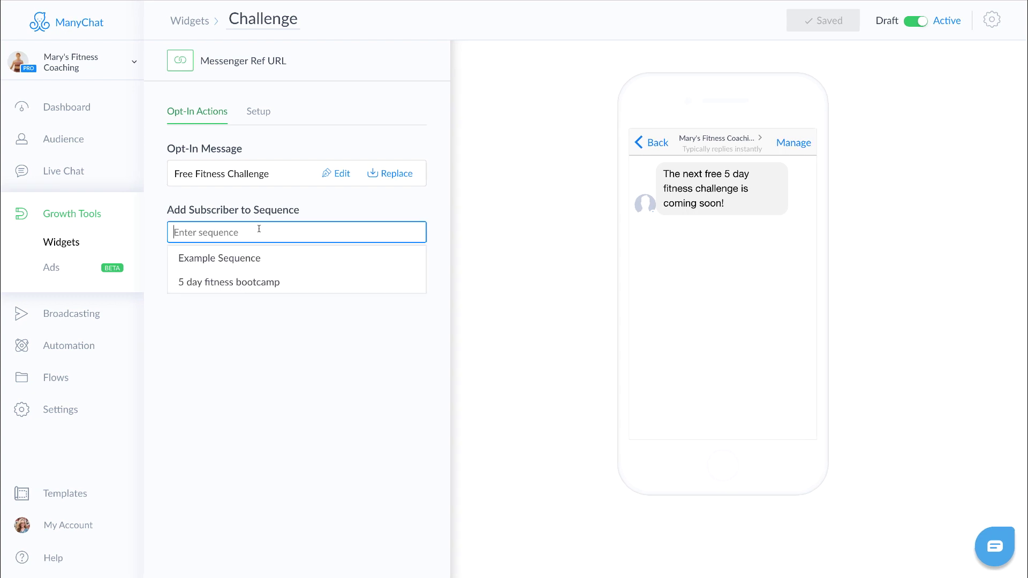
{"action": "left_click", "coordinate": [227, 287]}
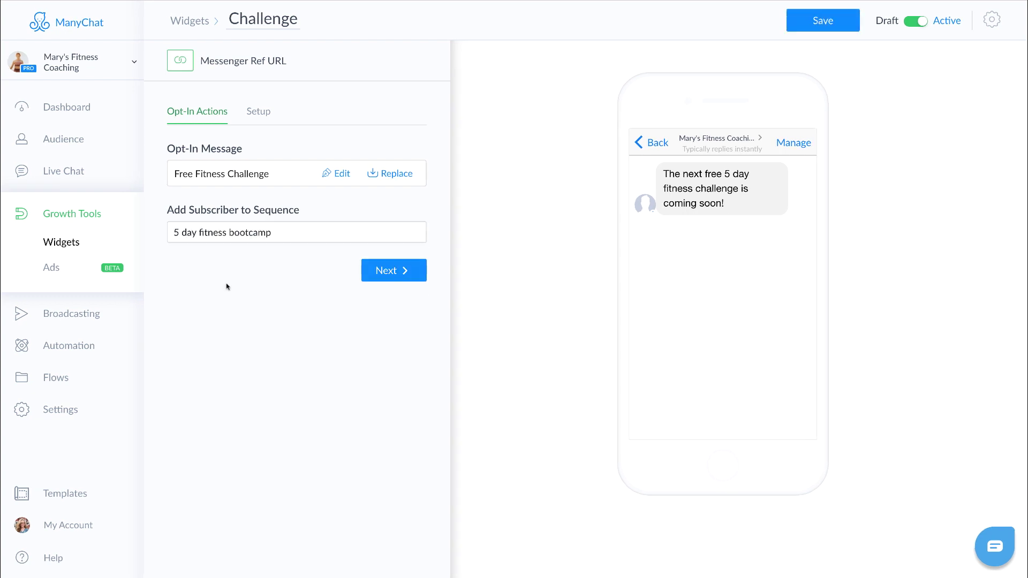
{"action": "left_click", "coordinate": [389, 274]}
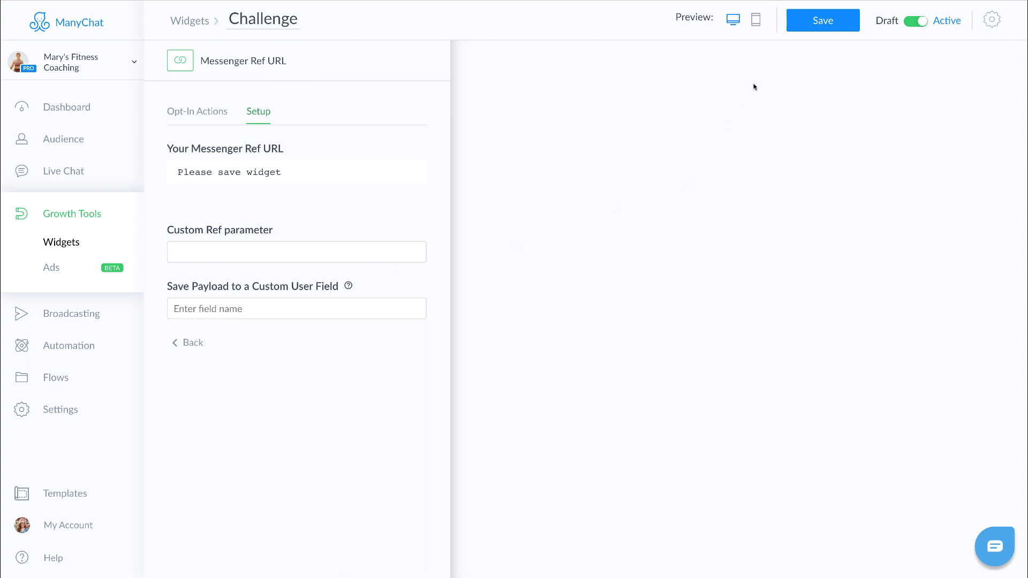
Save the widget with custom ref parameter 'facebookgroup'
{"action": "left_click", "coordinate": [826, 21]}
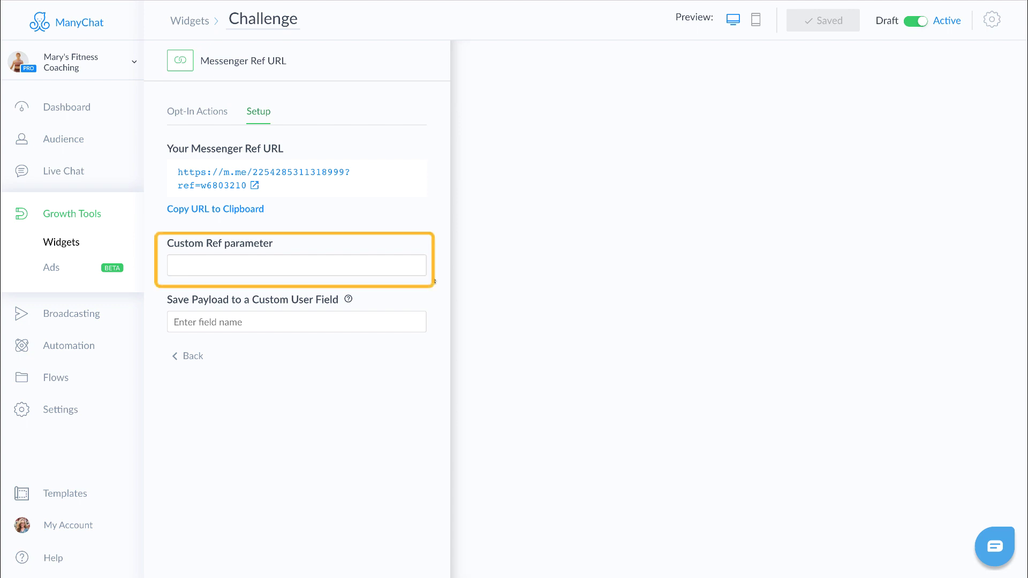
{"action": "left_click", "coordinate": [307, 269]}
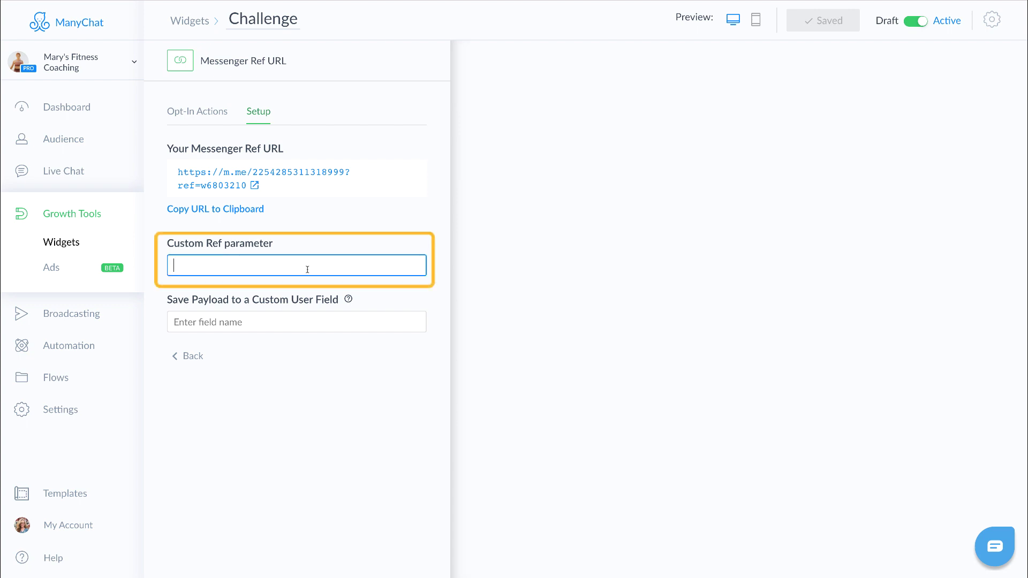
{"action": "type", "text": "facebook"}
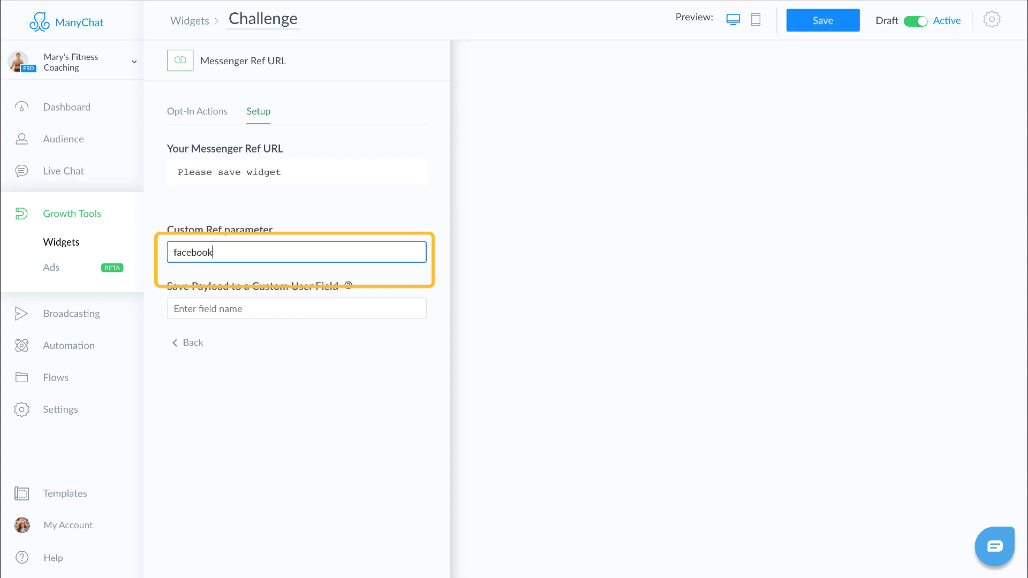
{"action": "type", "text": "group"}
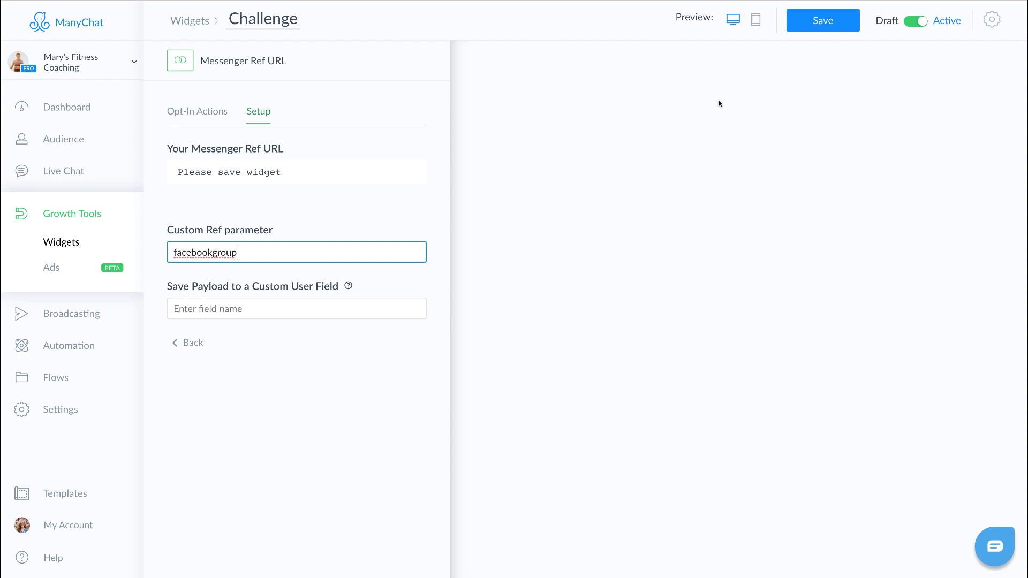
{"action": "left_click", "coordinate": [825, 21]}
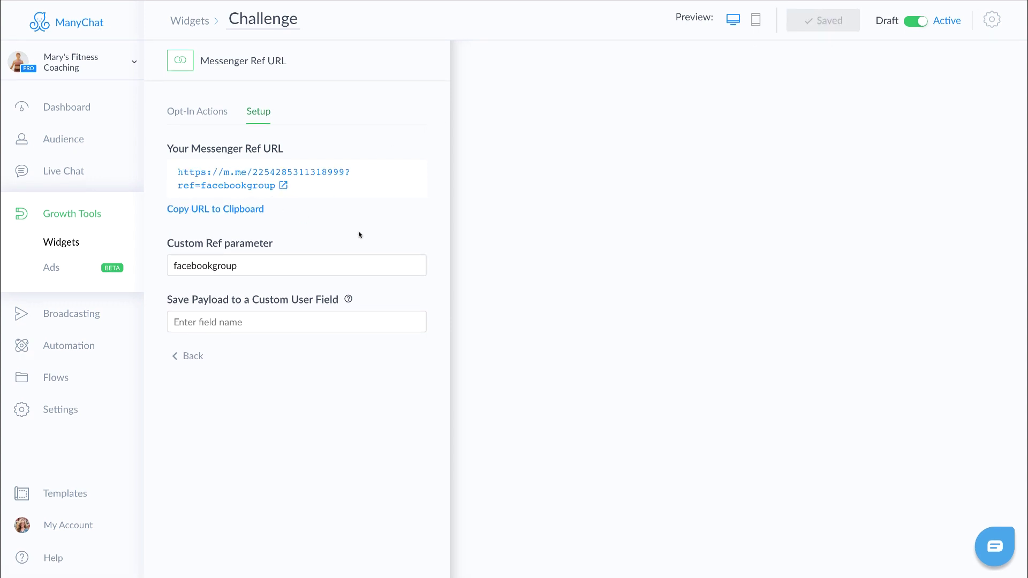
{"action": "mouse_move", "coordinate": [349, 300]}
Delete the 'facebookgroup' custom ref and save, restoring the auto-generated ref=w6803210
{"action": "left_click_drag", "start_coordinate": [240, 266], "coordinate": [151, 266]}
{"action": "key", "text": "BackSpace"}
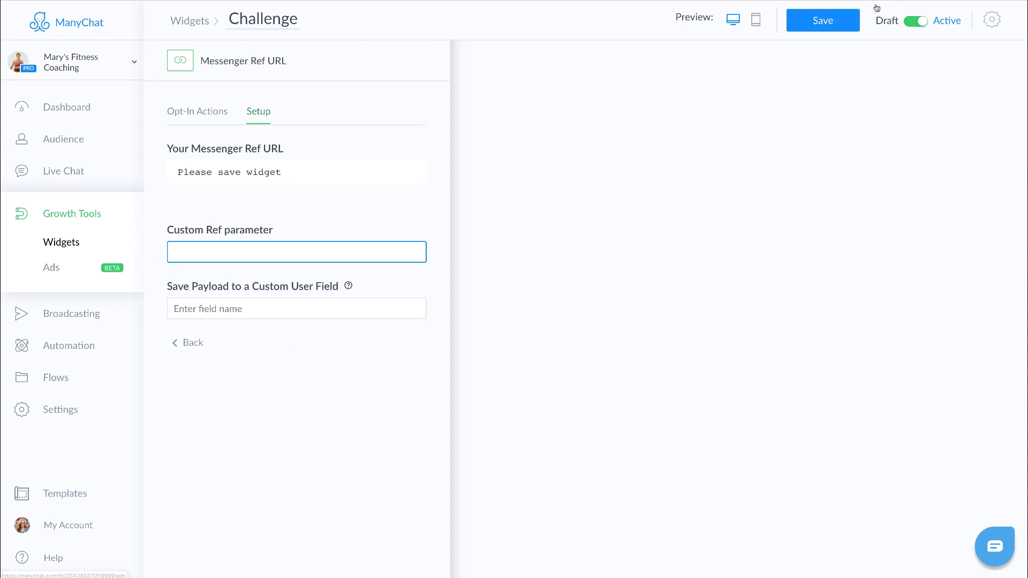
{"action": "left_click", "coordinate": [831, 29]}
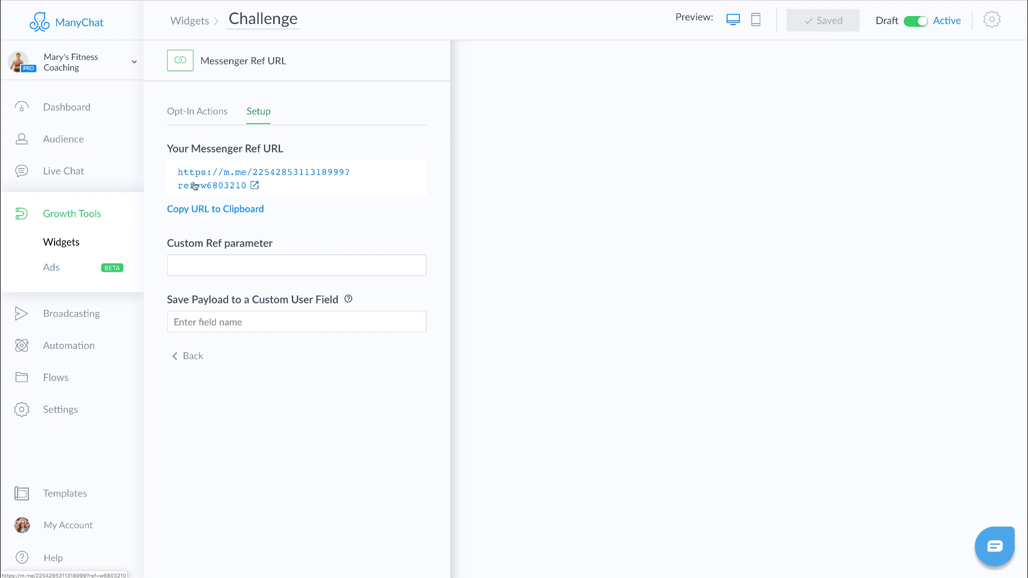